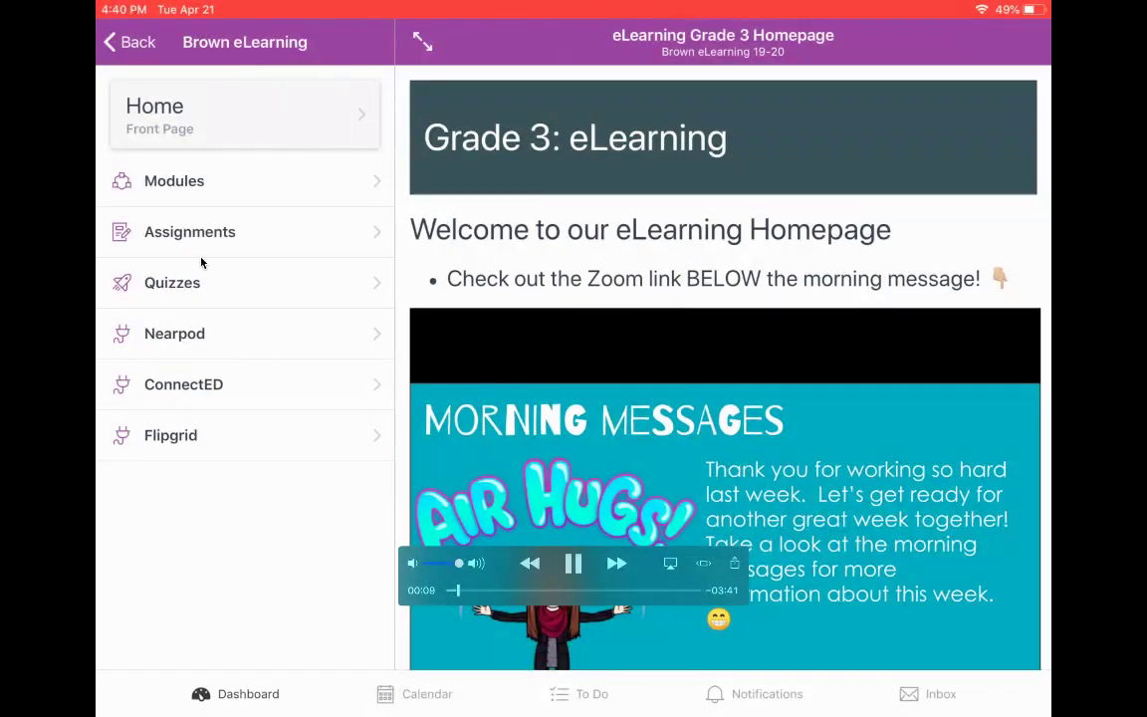
Open Ruby's First Day.pdf from the Vocabulary 4/21 assignment in the Assignments list
click(259, 225)
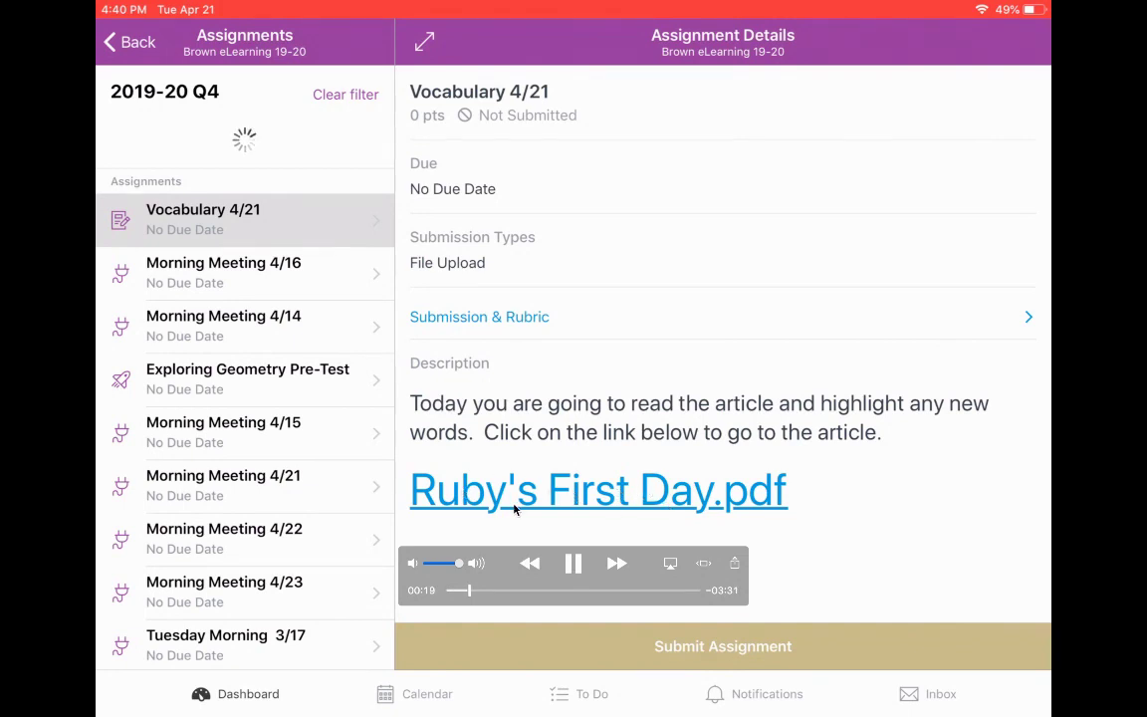
click(613, 503)
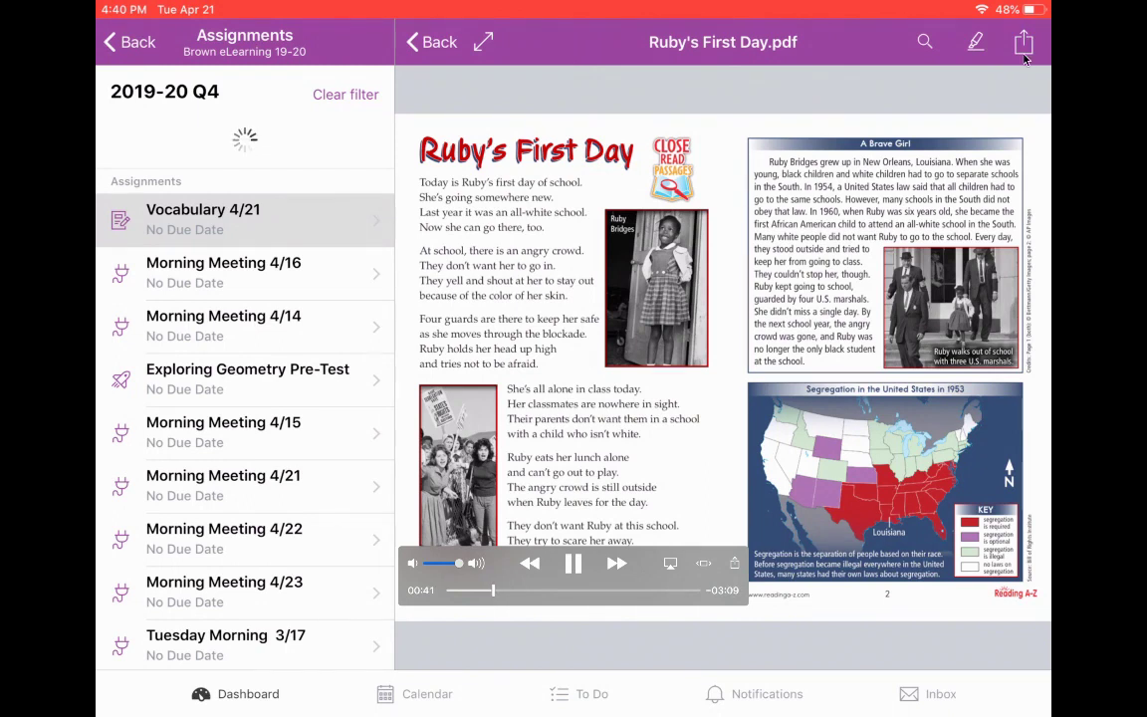
Show the markup toolbar on Ruby's First Day.pdf with the pencil annotate icon
click(973, 42)
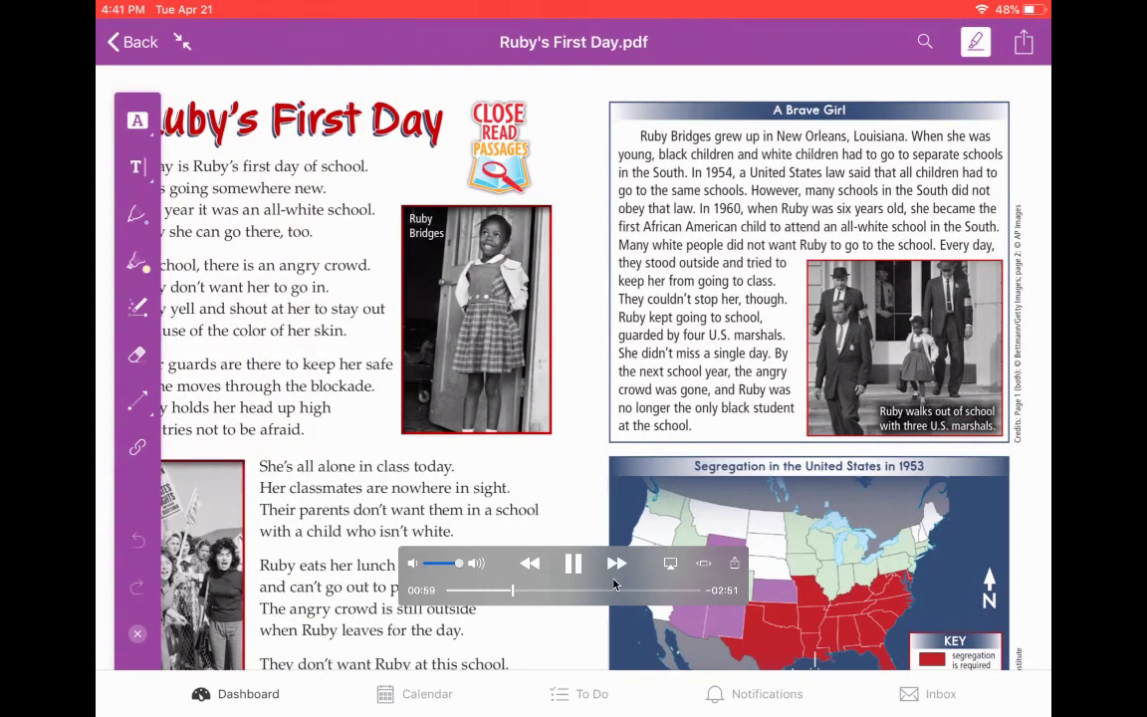
drag(621, 585, 914, 653)
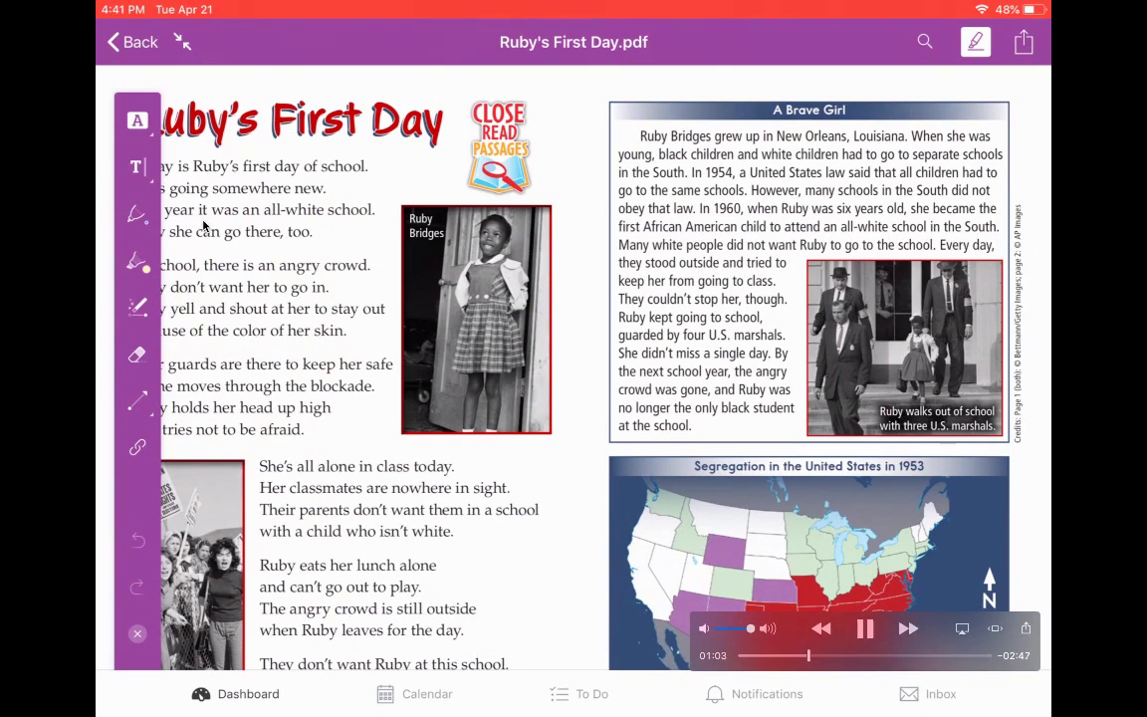
Add a '?' text note beside the 'Ruby eats her lunch alone' paragraph
click(138, 166)
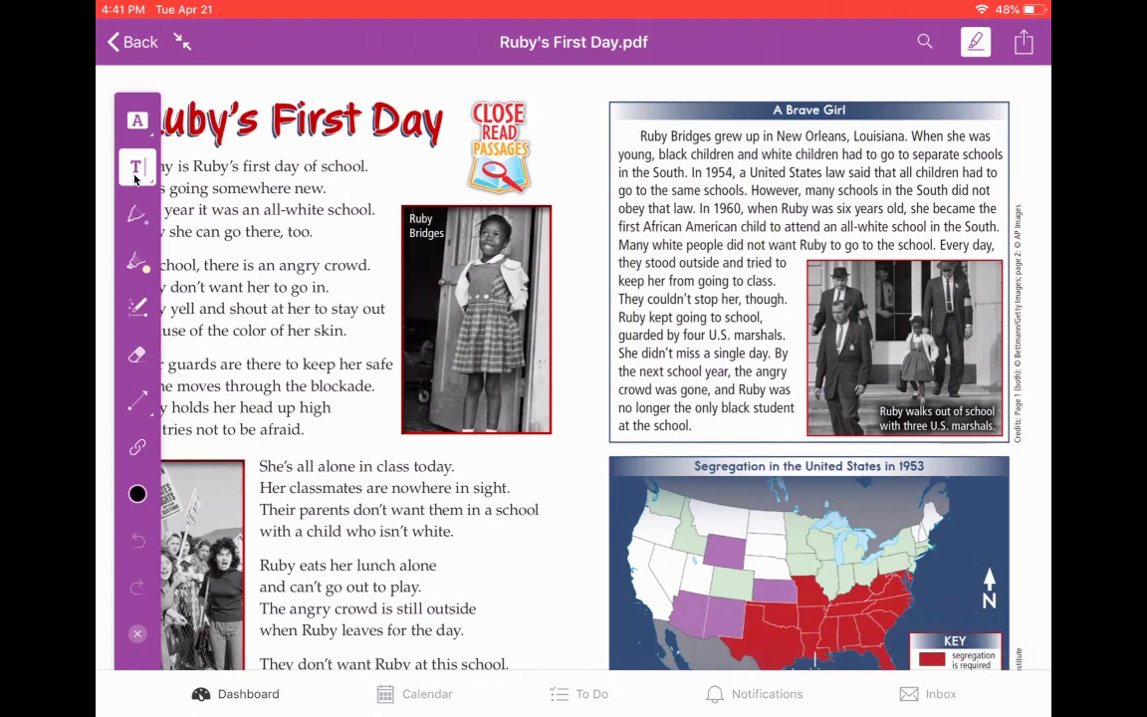
click(506, 565)
text(Gg)
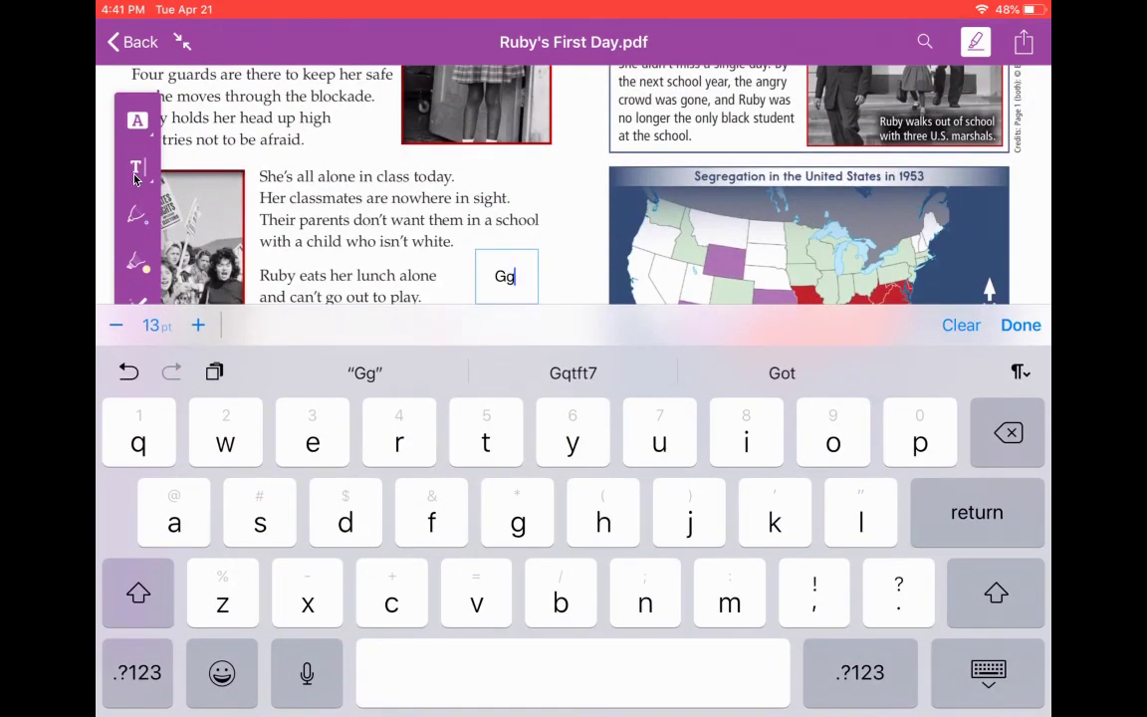
key(BackSpace)
key(BackSpace)
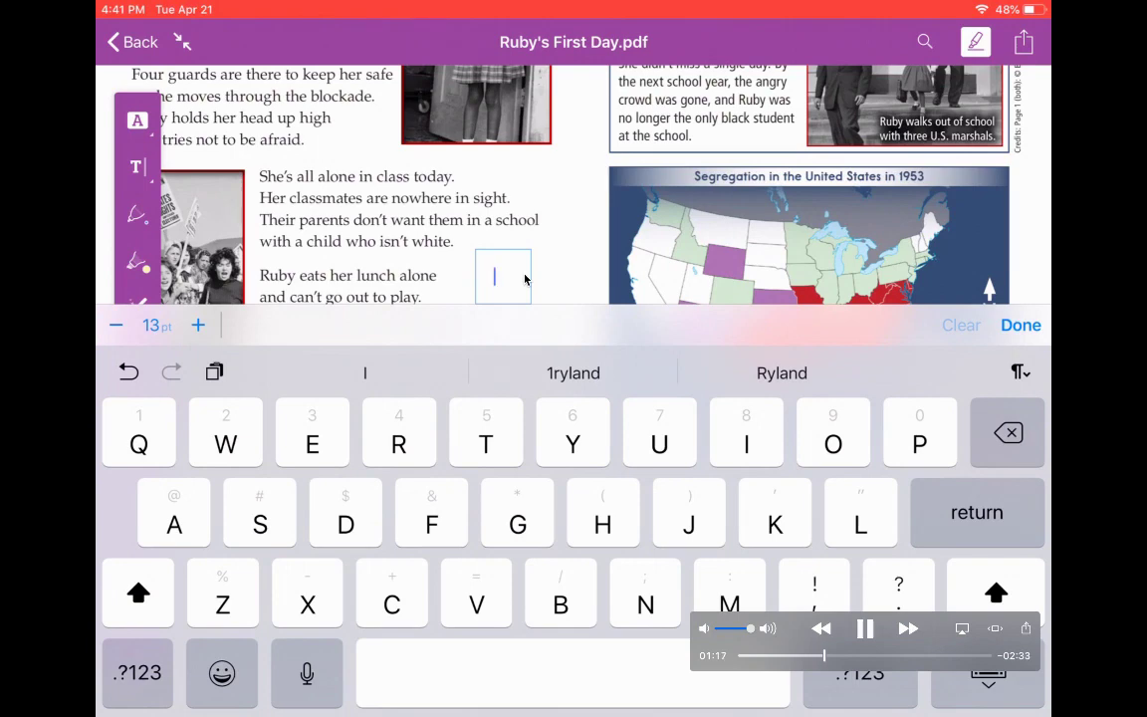
text(I)
key(BackSpace)
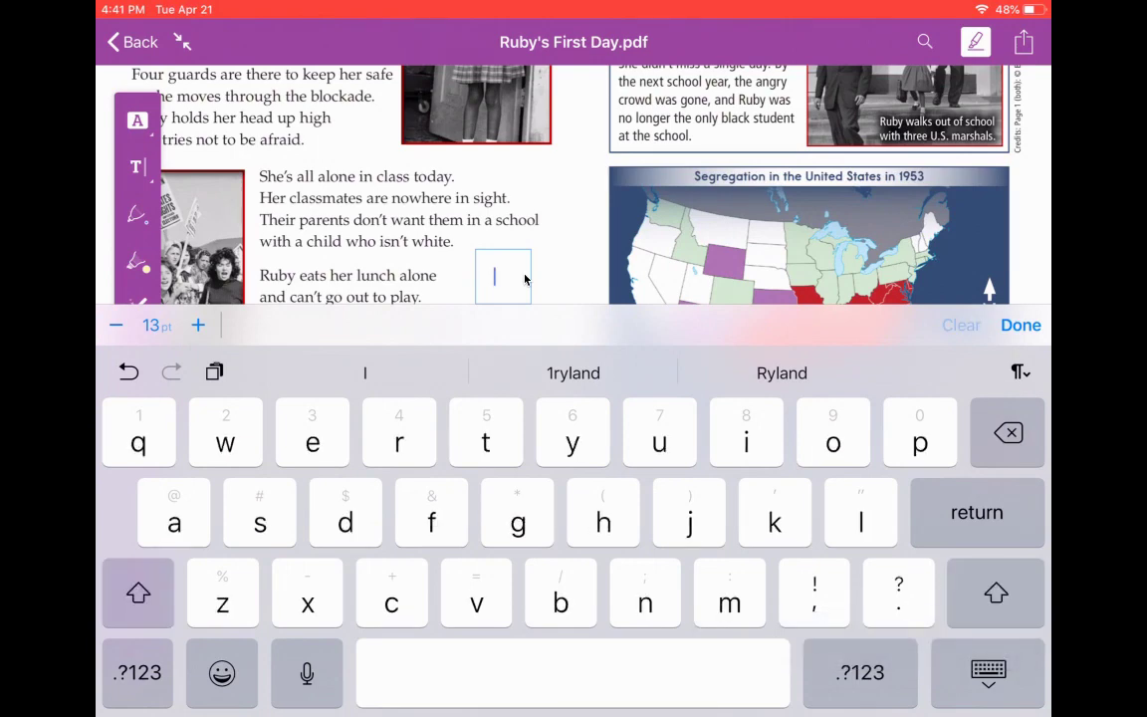
key(shift)
text(?)
click(1020, 324)
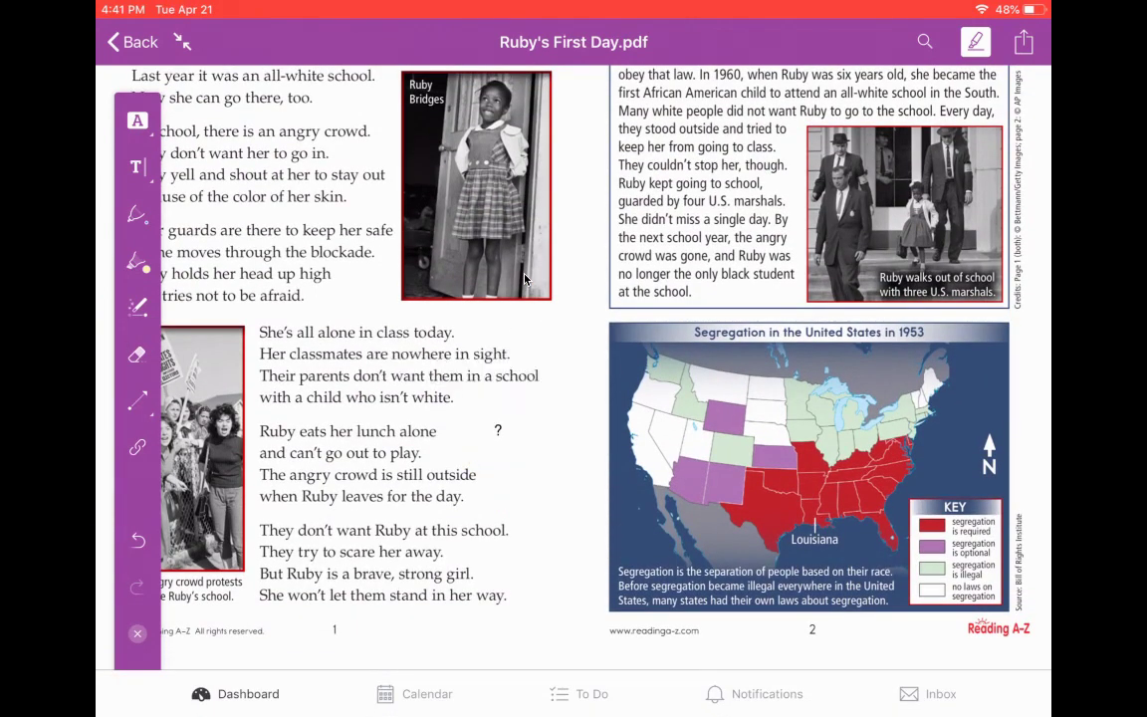
Style the question mark note at 23 pt in blue
click(407, 367)
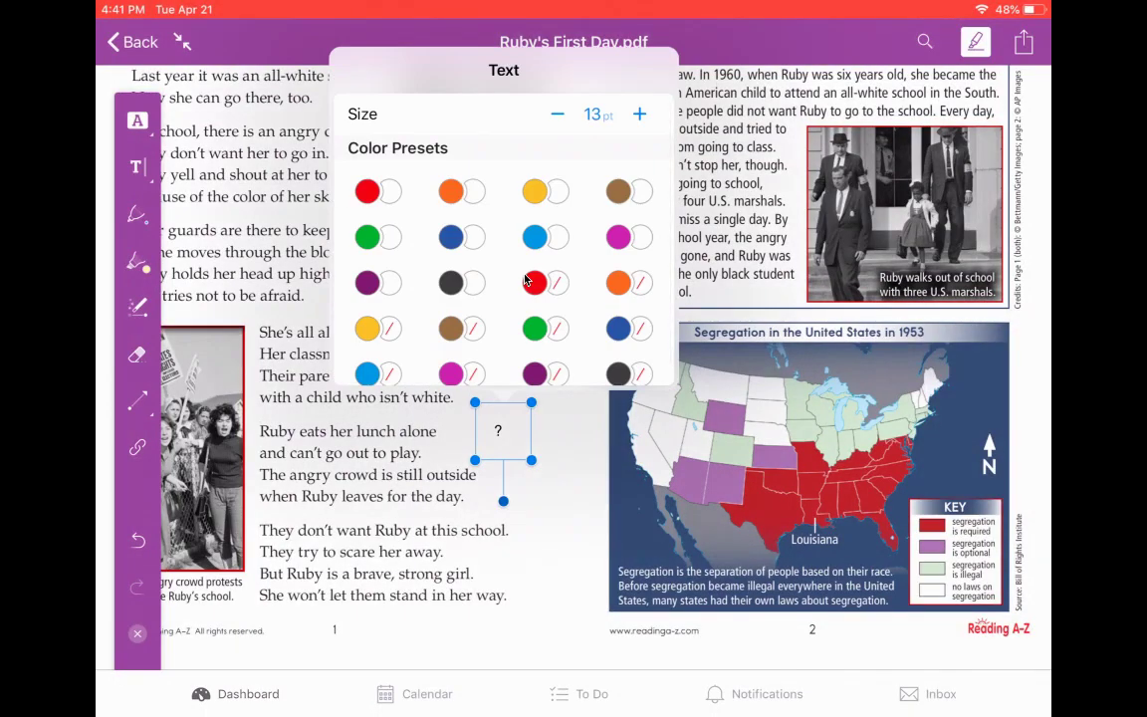
click(639, 113)
click(639, 114)
click(639, 113)
click(639, 113)
click(639, 114)
click(639, 113)
click(639, 113)
click(640, 114)
click(639, 113)
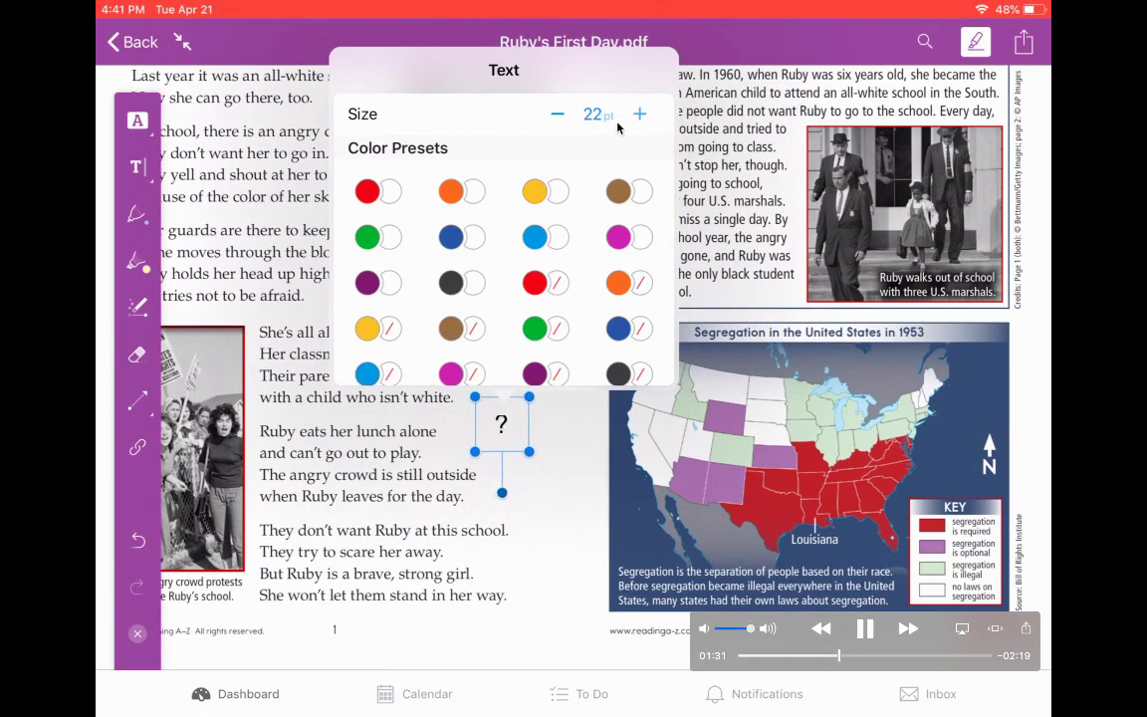
click(639, 113)
click(534, 235)
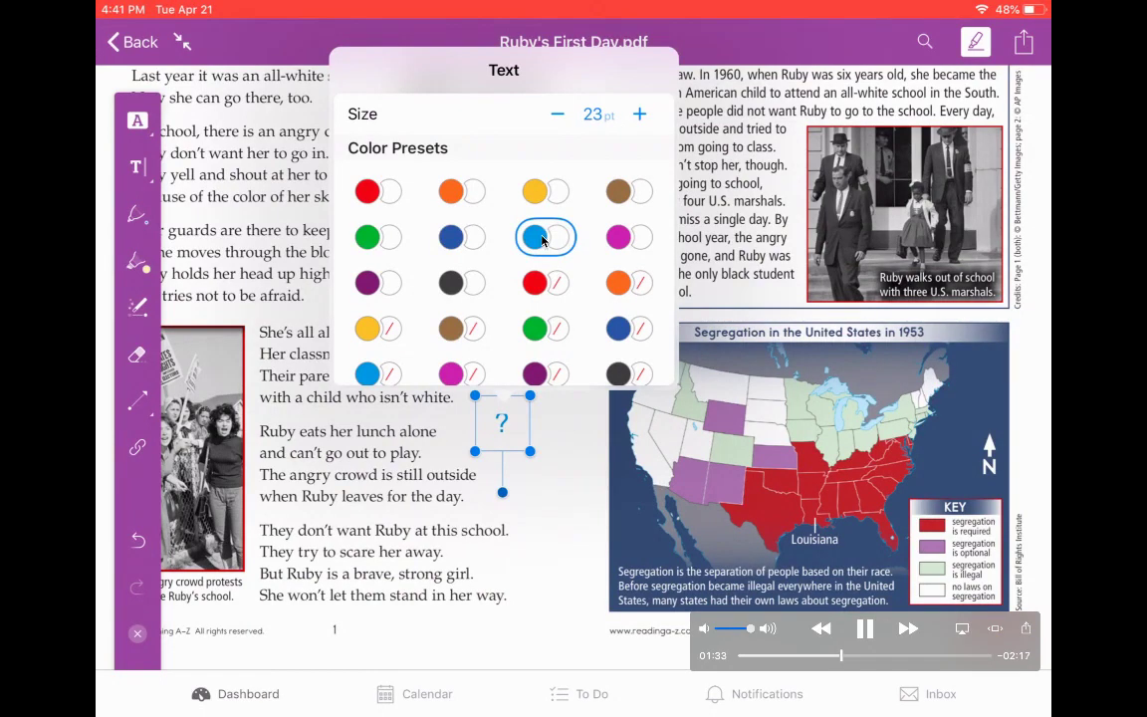
click(542, 242)
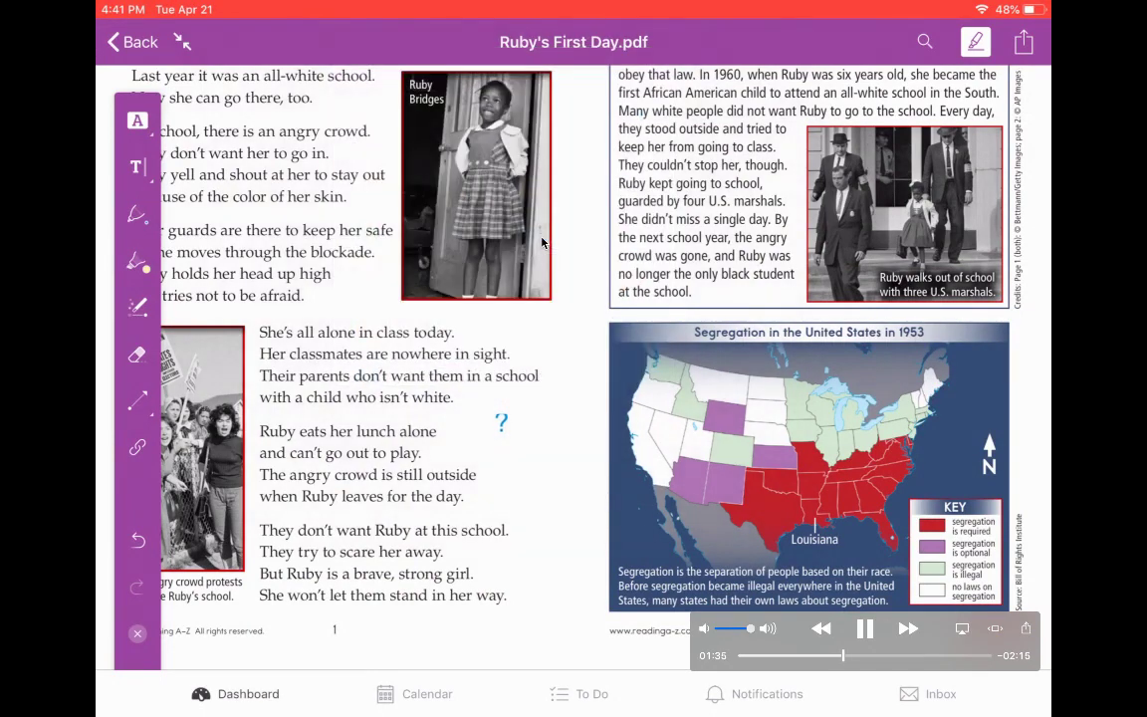
Draw a blue wavy pen line beside the article text
scroll(543, 241, up, 1)
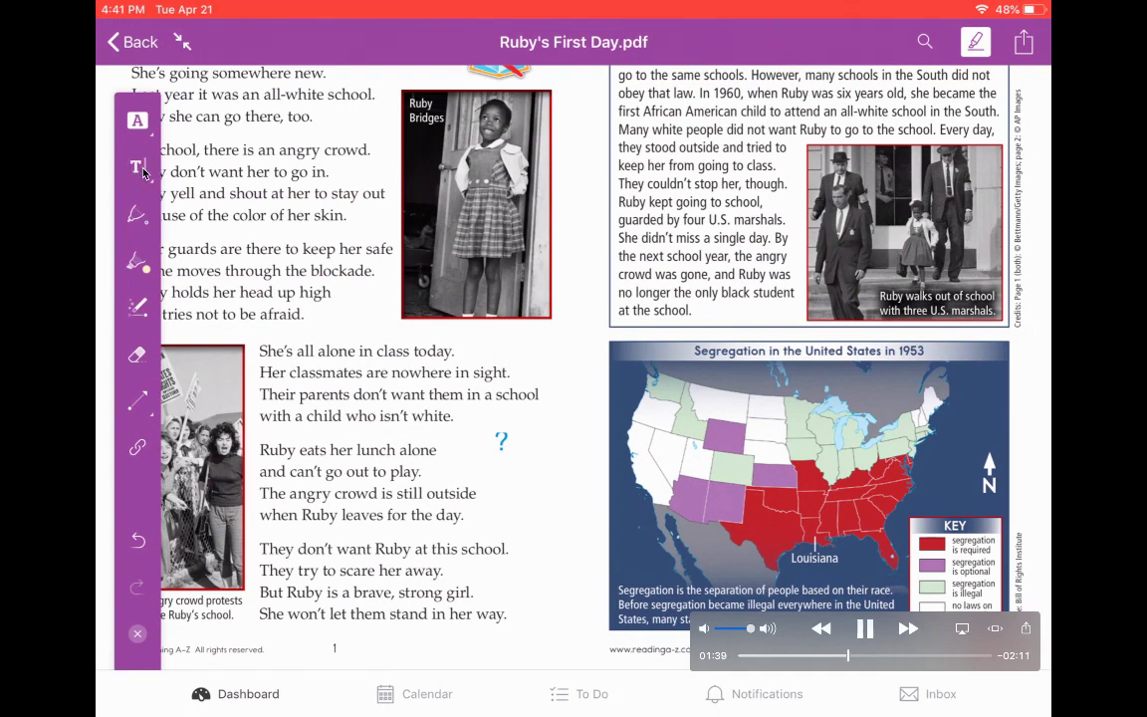
click(137, 215)
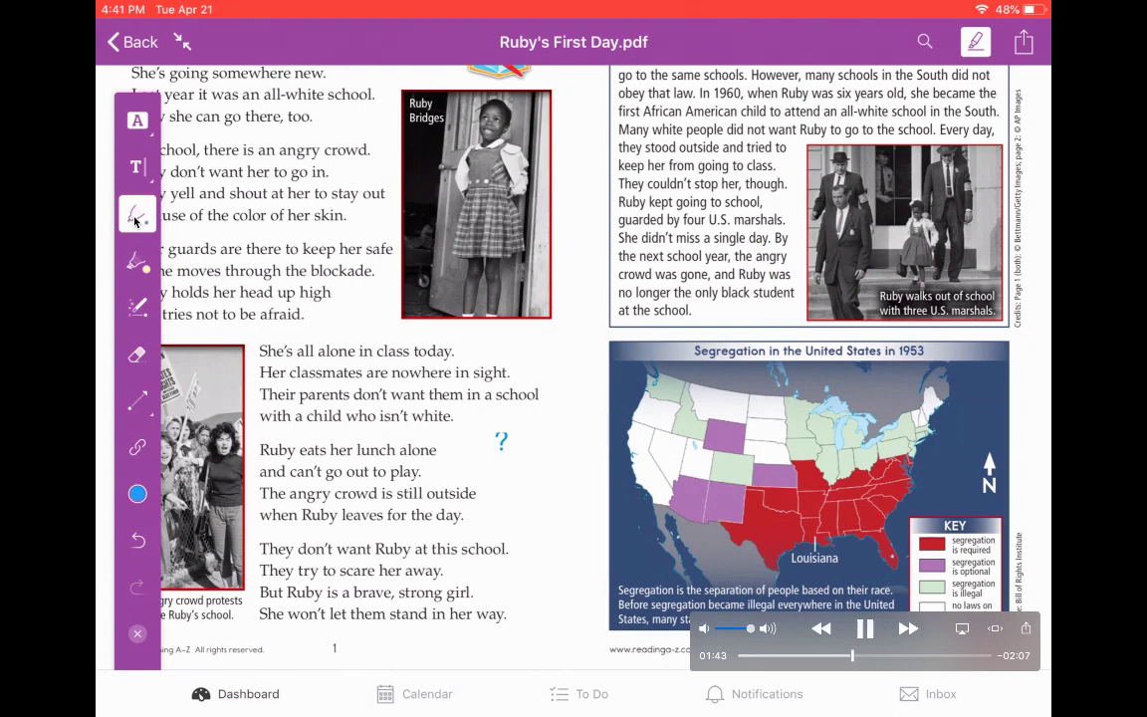
drag(490, 510, 625, 482)
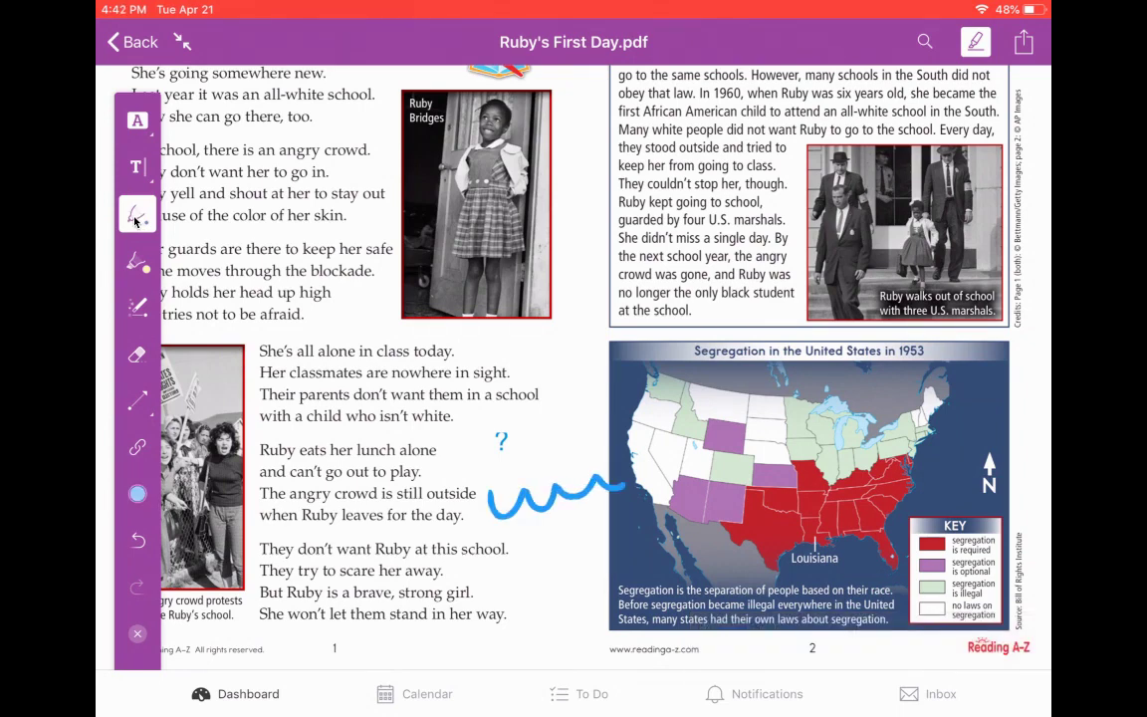
Switch the pen to red at 3.5 pt and draw a red wavy line below the blue one
click(138, 495)
click(379, 594)
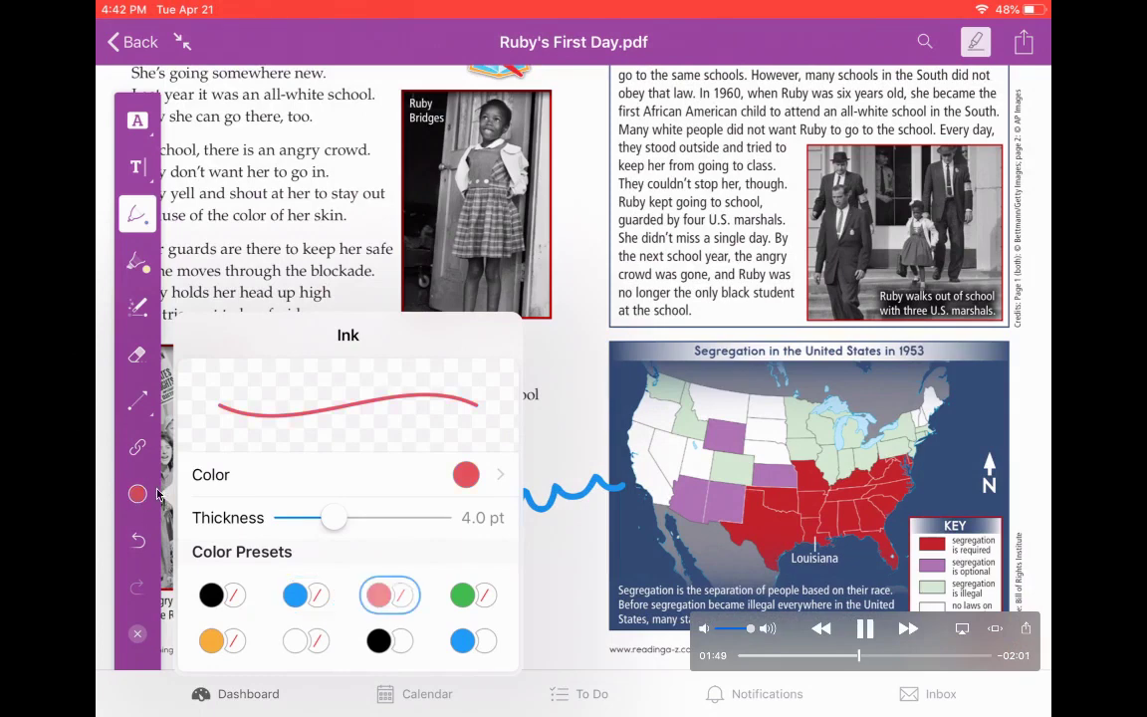
drag(323, 517, 332, 515)
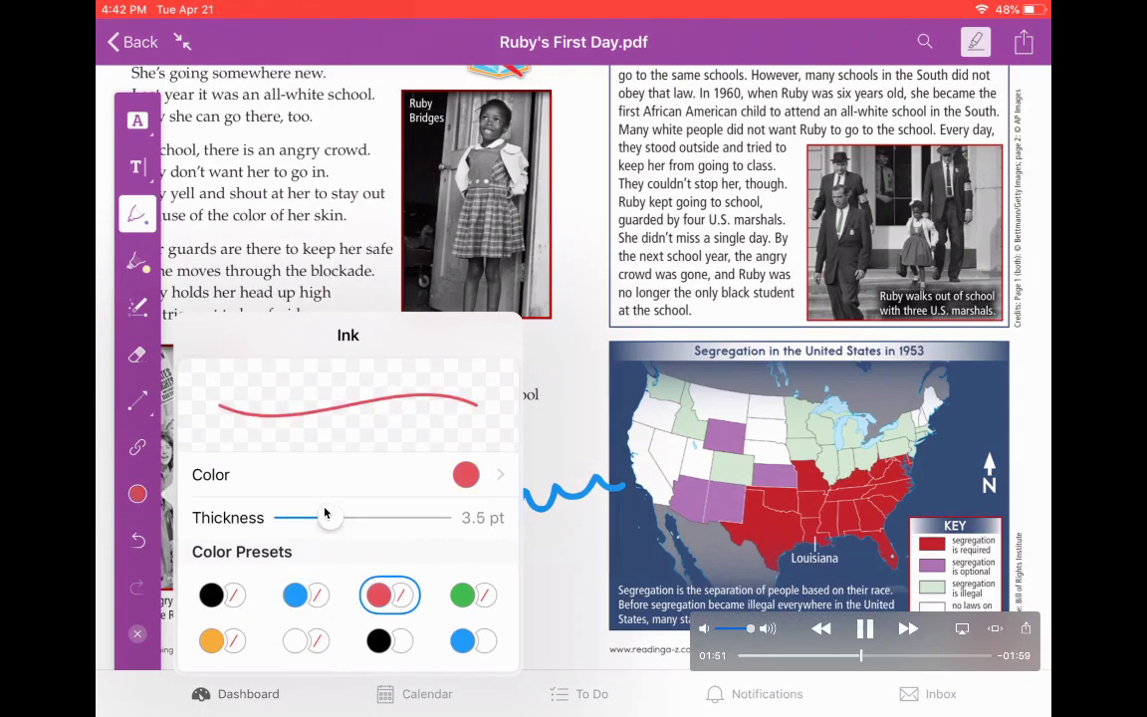
click(423, 537)
mouse_move(516, 556)
mouse_down()
mouse_move(576, 543)
mouse_move(645, 549)
mouse_up()
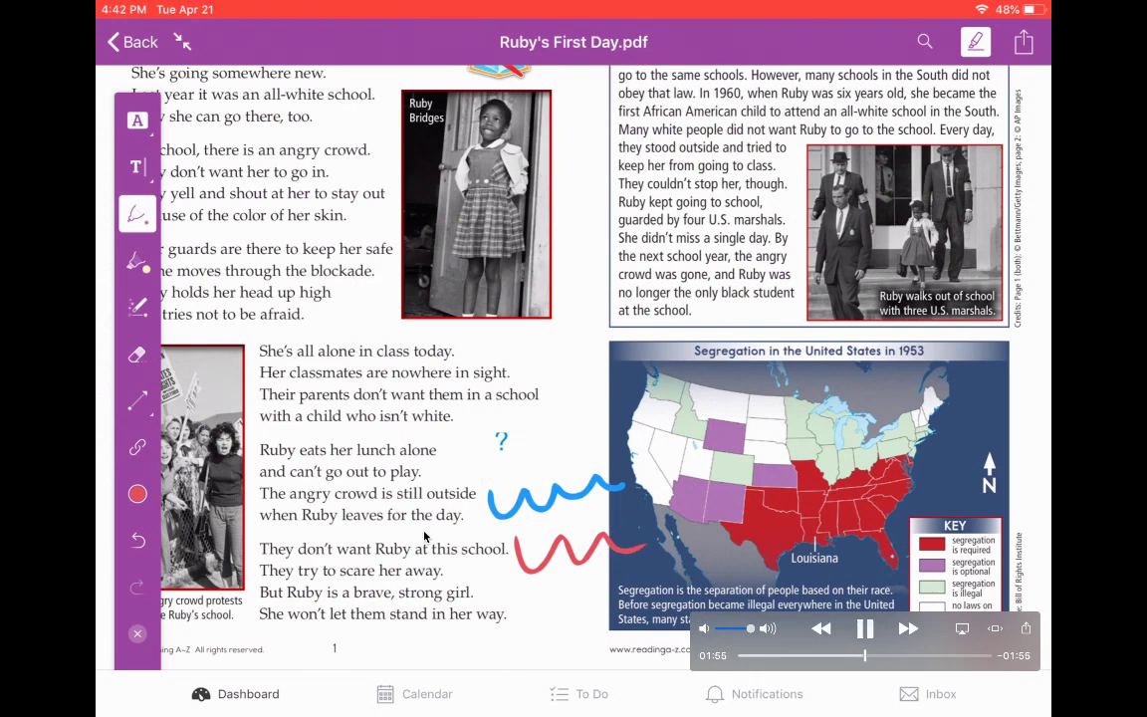
click(134, 257)
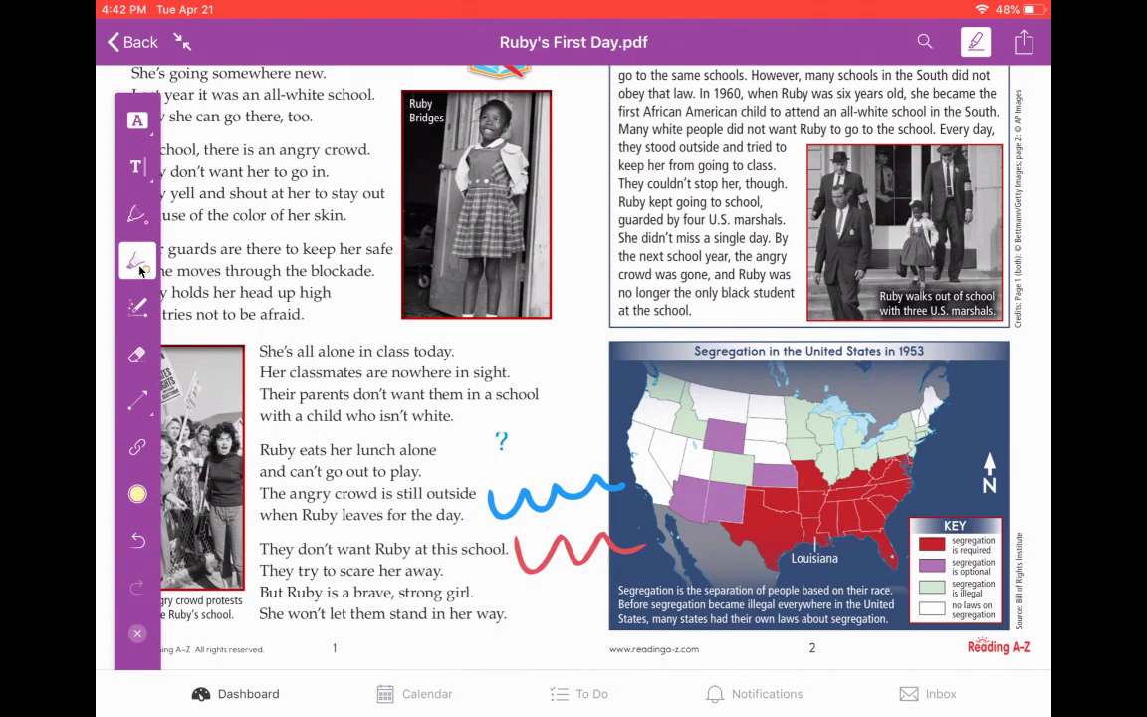
Open the yellow highlighter's colour settings to highlight 'blockade' and 'guarded'
click(137, 261)
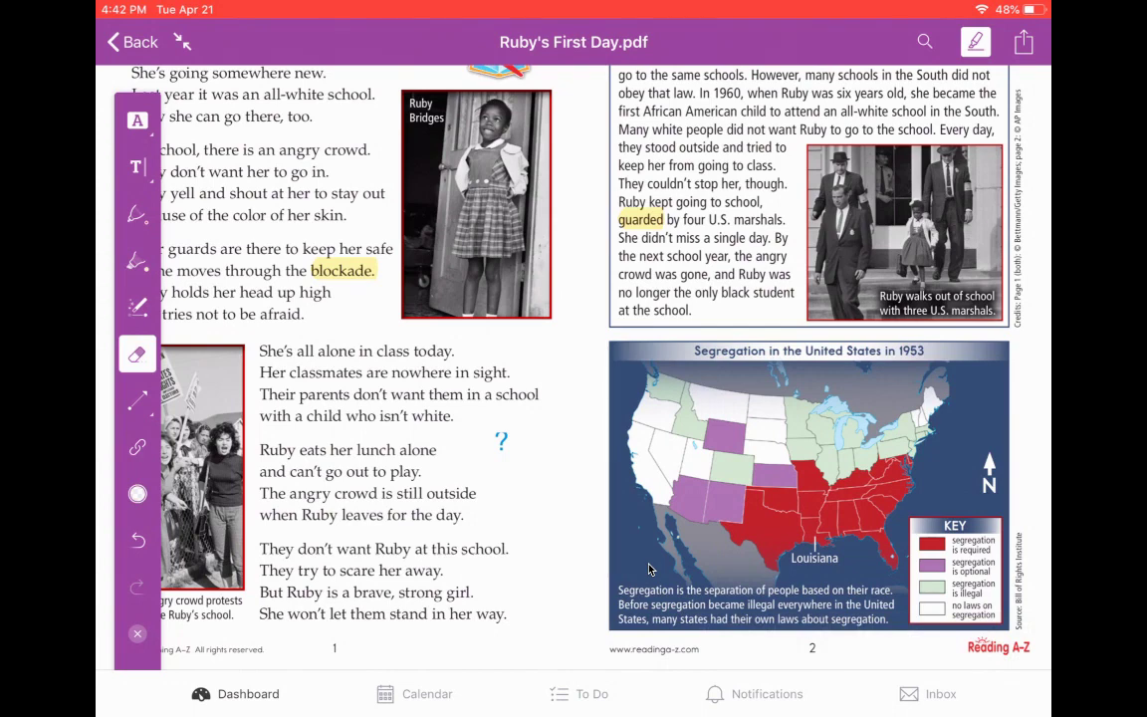
Delete the blue '?' note beside 'Ruby eats her lunch alone'
mouse_move(586, 510)
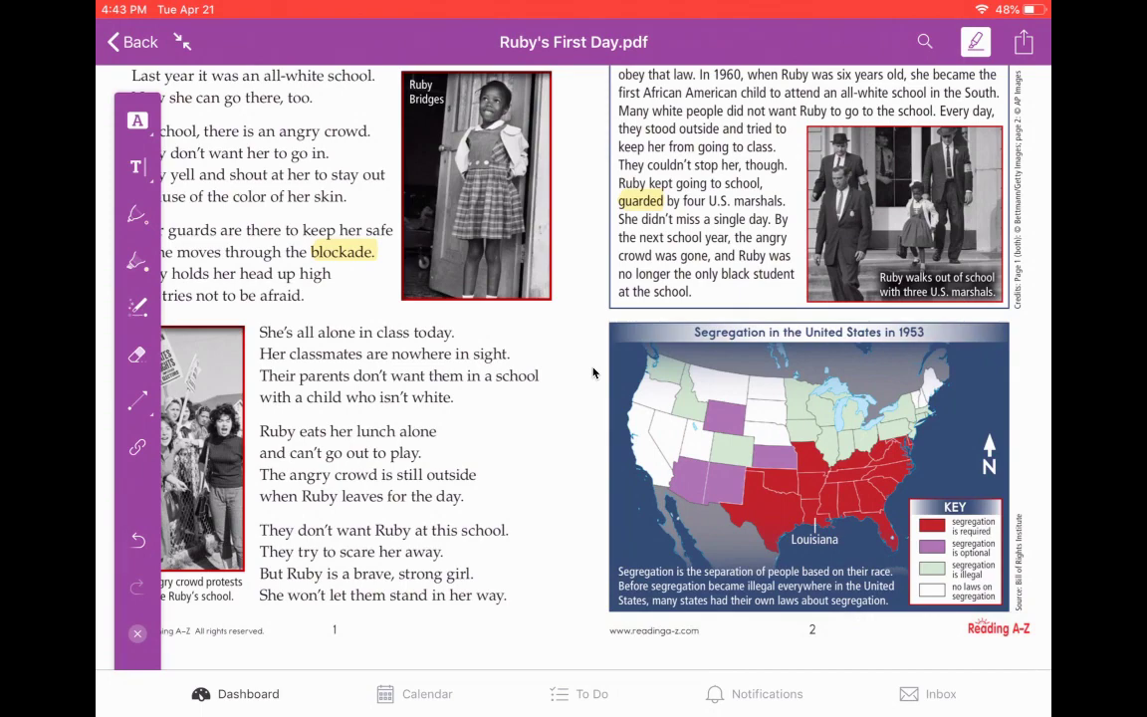
Bring up the Canvas Submit sheet from the share icon at the top right
mouse_move(845, 210)
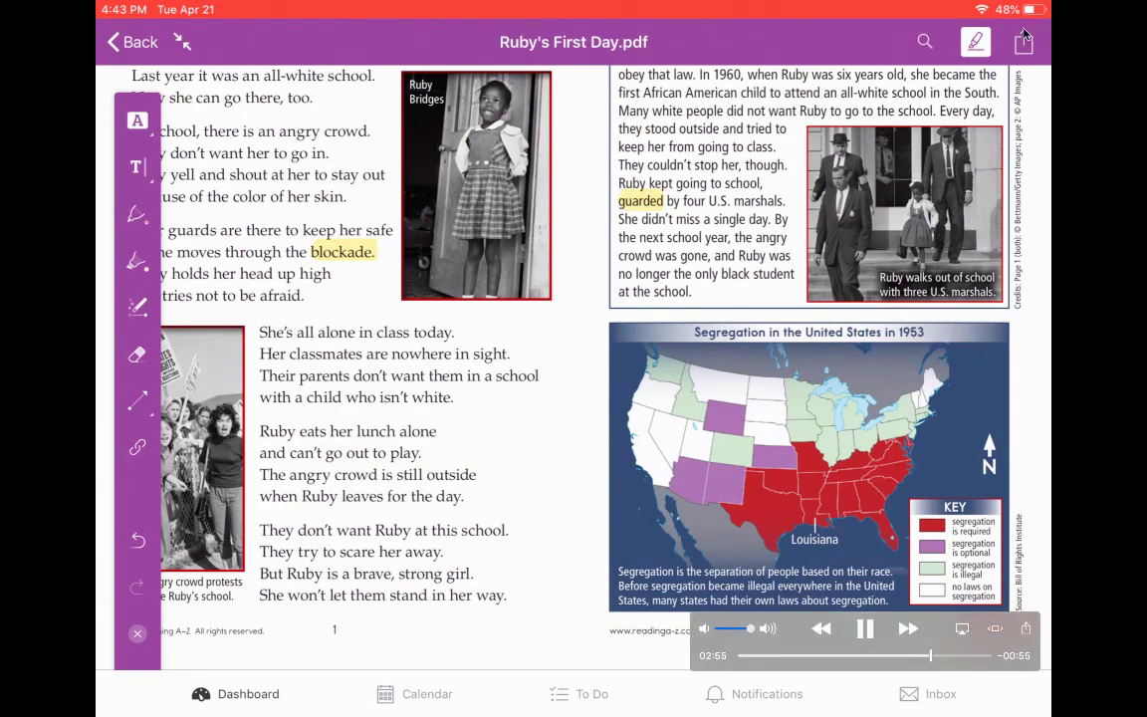